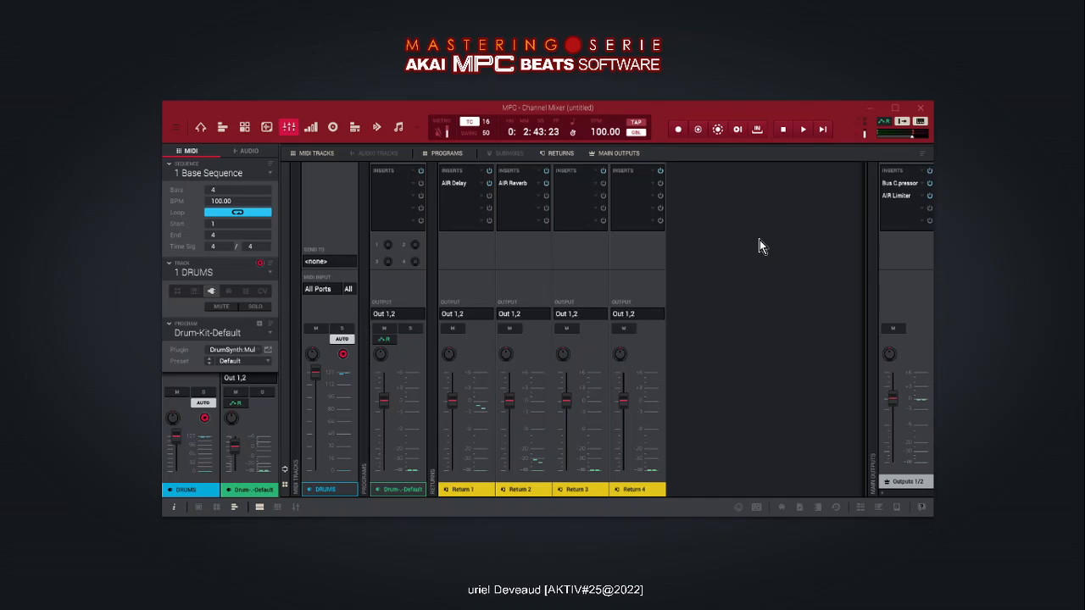
# - Open the track view, enlarge the parameter area beneath the note grid, and display the Ratchet lane
pyautogui.click(222, 128)
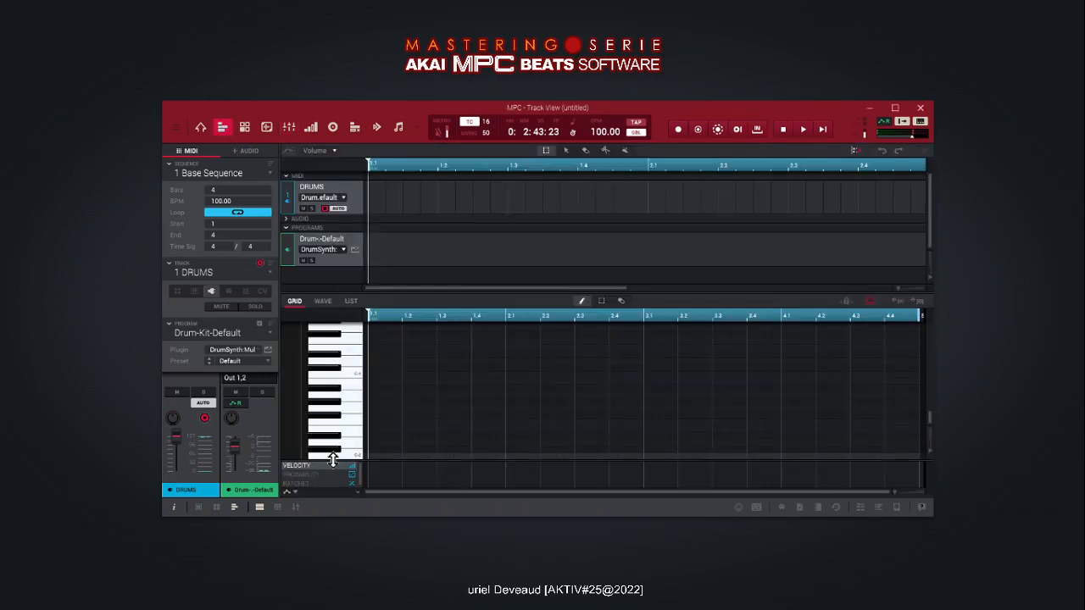
pyautogui.moveTo(327, 463); pyautogui.dragTo(337, 411)
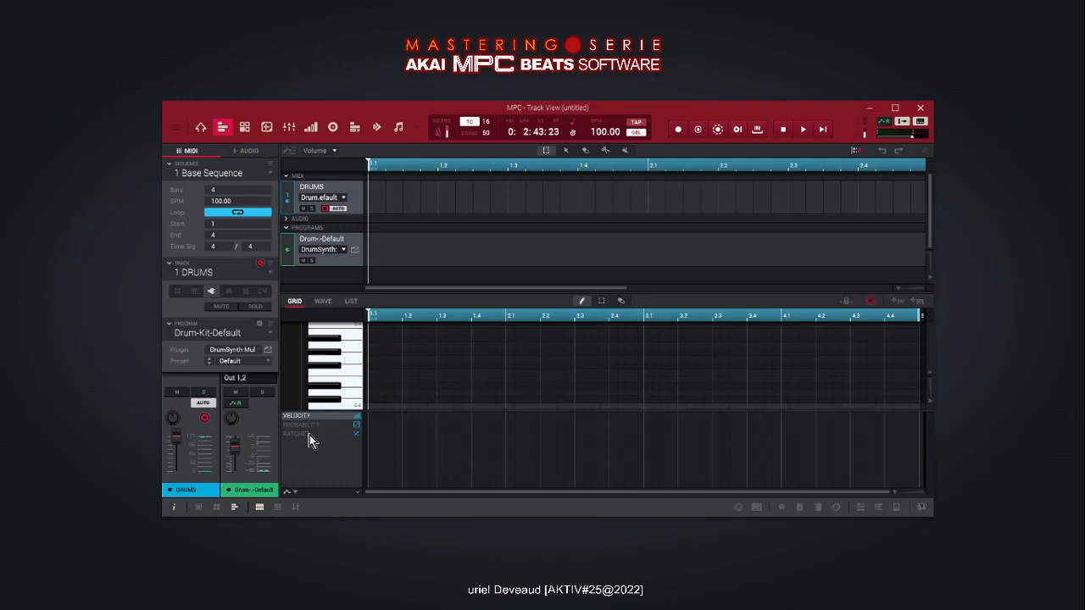
pyautogui.click(311, 425)
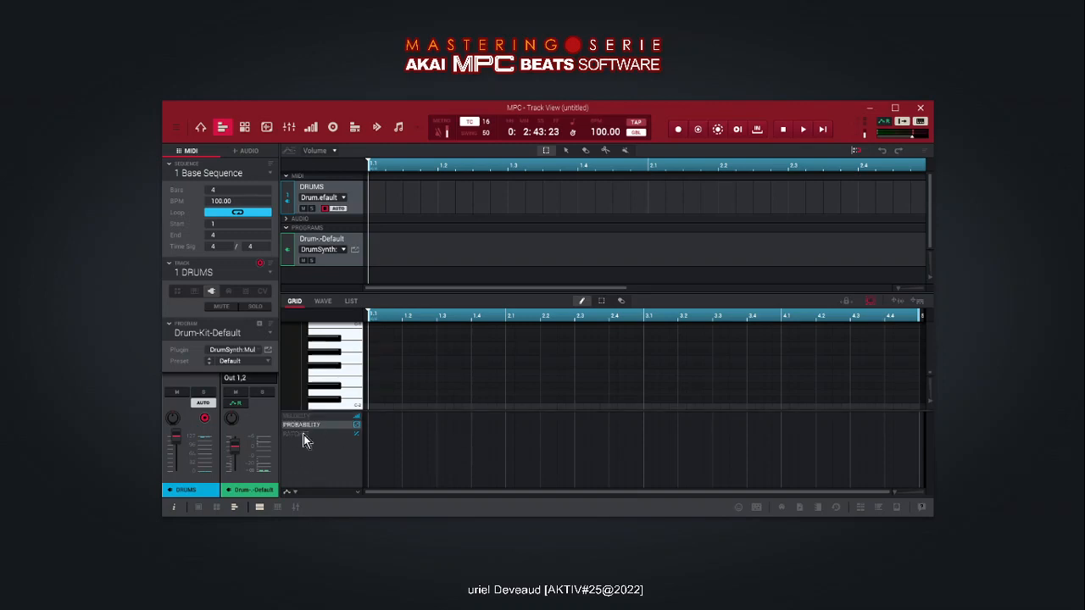
pyautogui.click(303, 435)
pyautogui.click(310, 426)
pyautogui.click(303, 434)
pyautogui.moveTo(927, 397); pyautogui.dragTo(932, 388)
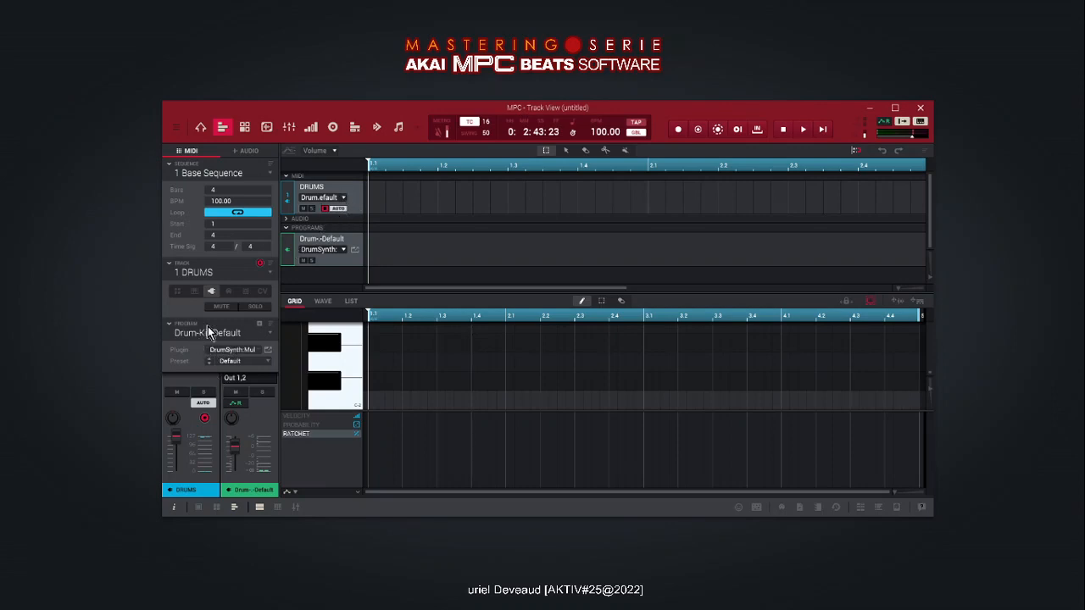
# - Load the Its A Trap preset for the drum program and audition the lowest visible black key
pyautogui.click(263, 367)
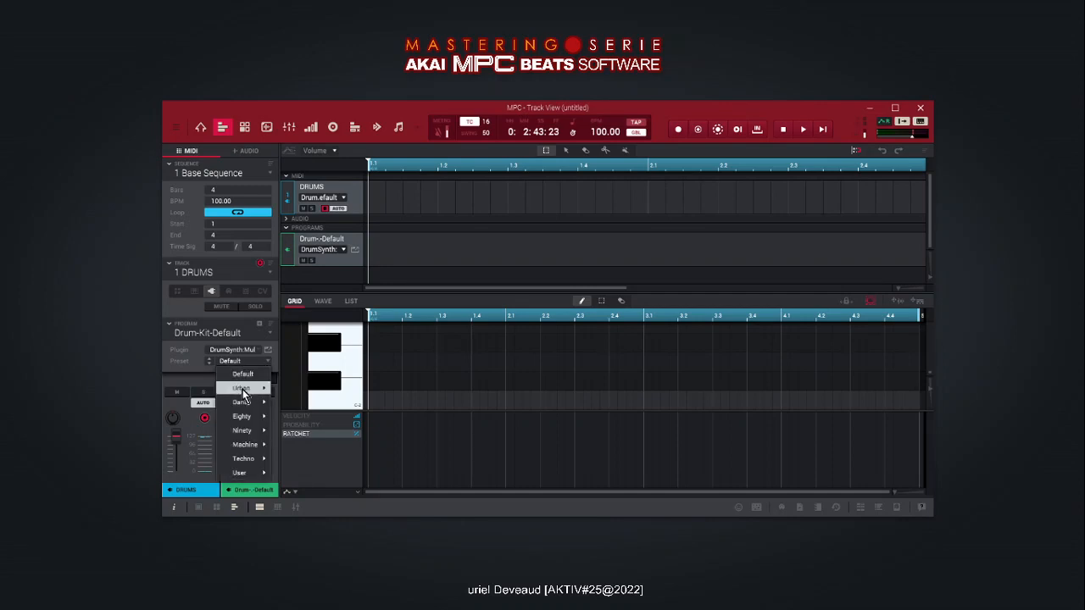
pyautogui.moveTo(254, 387)
pyautogui.click(299, 119)
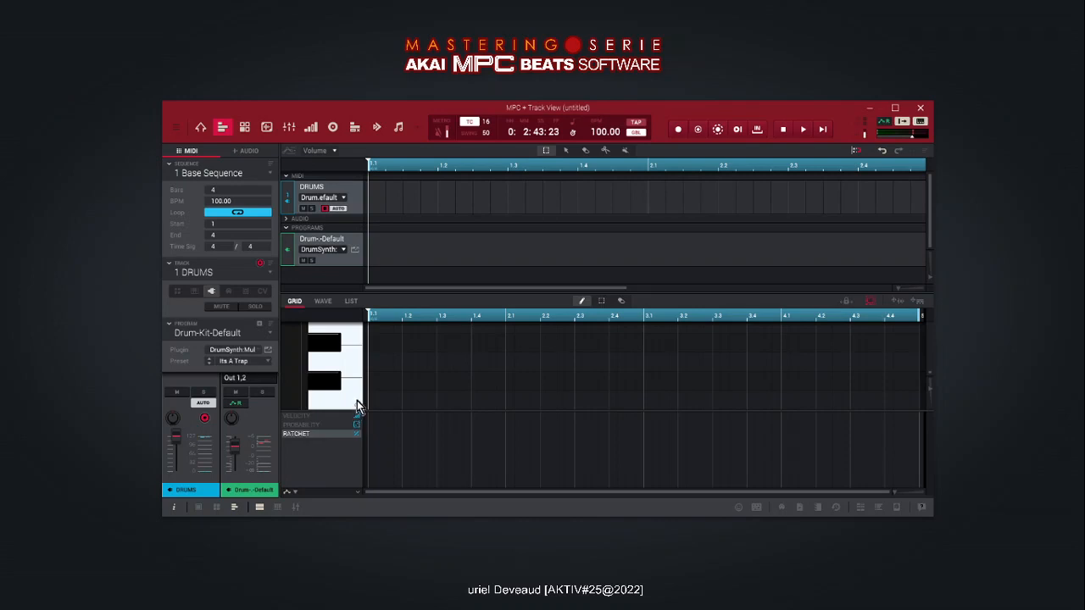
pyautogui.click(328, 384)
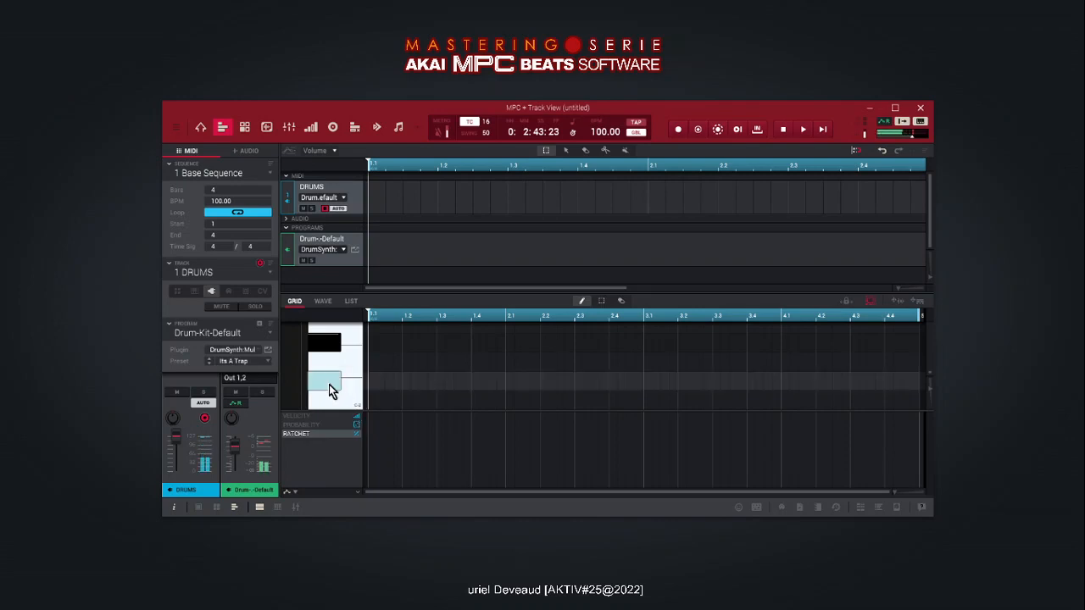
# - Set the time-correct division to 4 and draw a note at 1.1 in the lowest black-key row
pyautogui.click(487, 123)
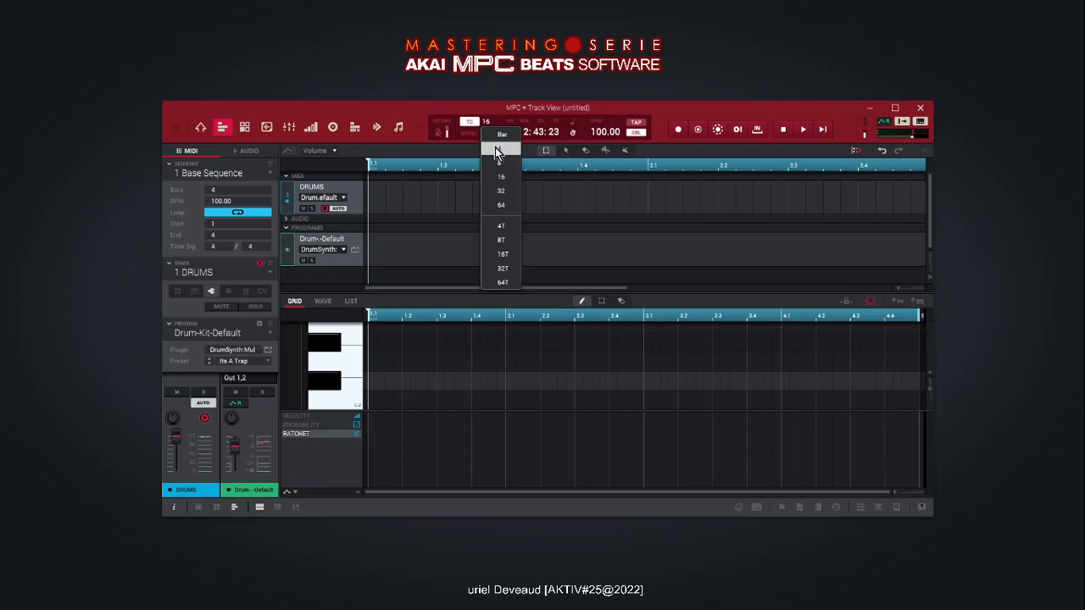
pyautogui.click(496, 151)
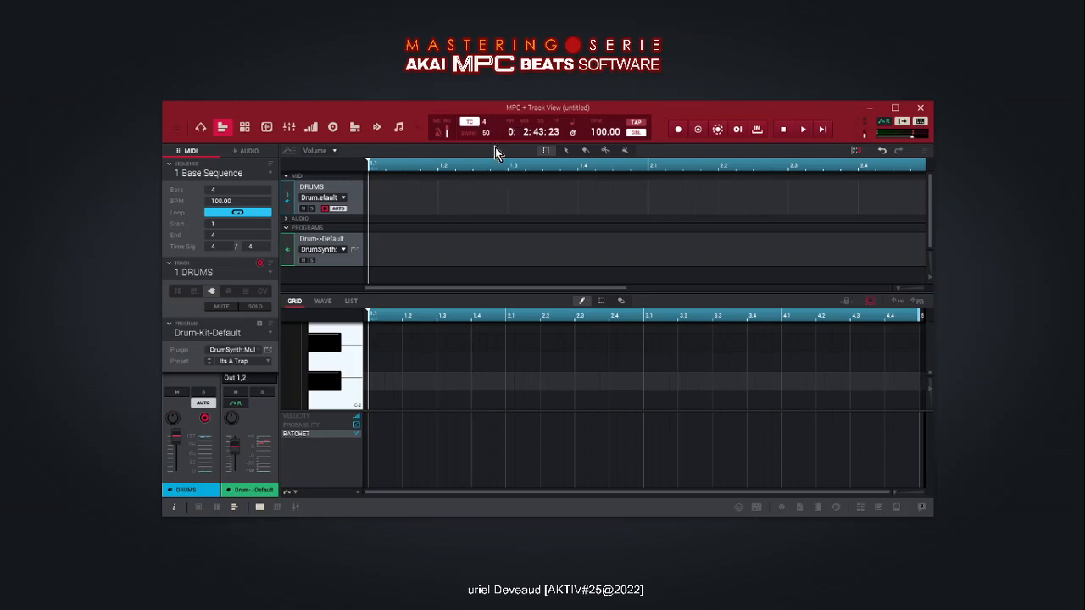
pyautogui.click(380, 378)
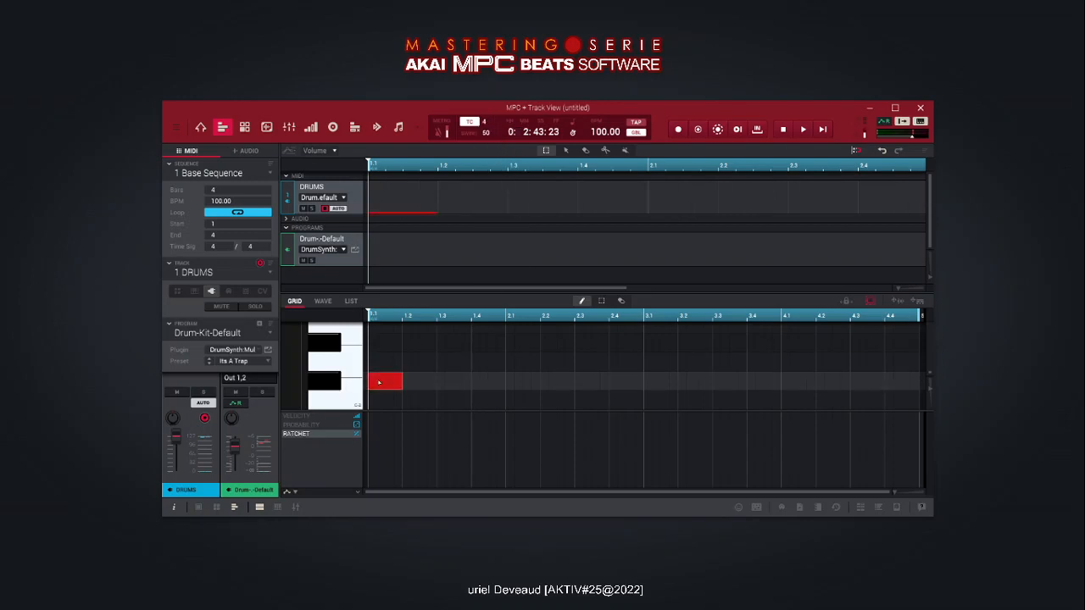
# - Set the Base Sequence length to 1 bar
pyautogui.doubleClick(213, 189)
pyautogui.write('1')
pyautogui.press('Return')
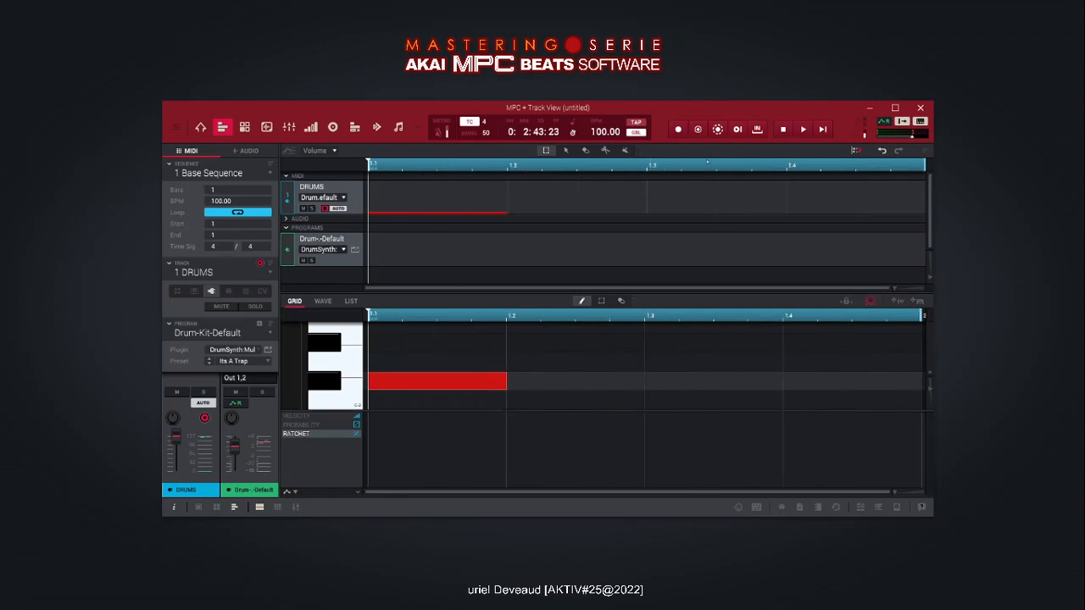
# - Play the loop while adding a second note at 1.3 in the same row, and stop playback
pyautogui.click(803, 130)
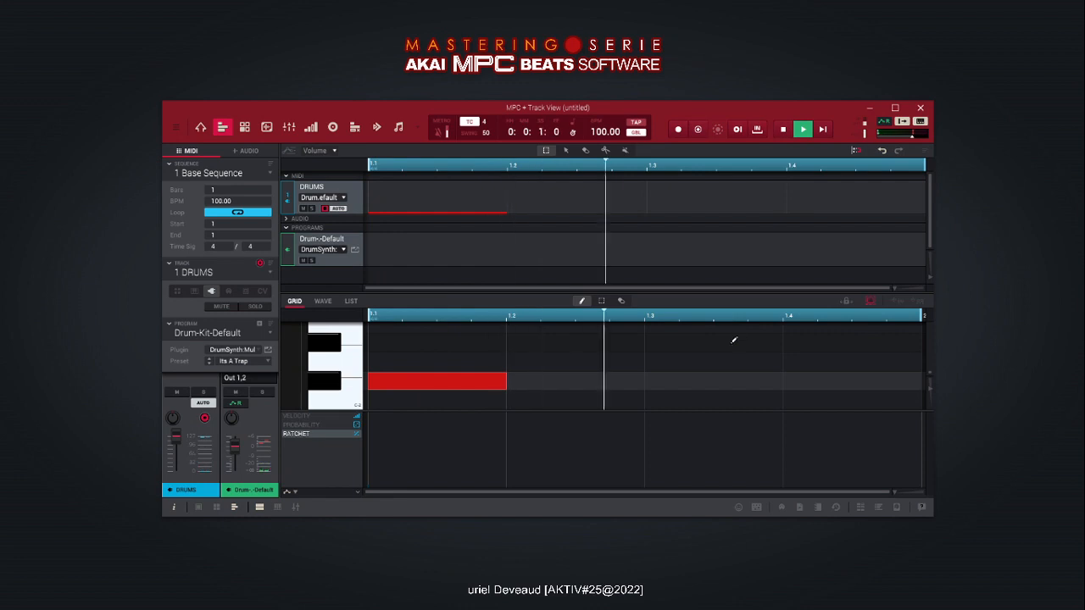
pyautogui.click(676, 383)
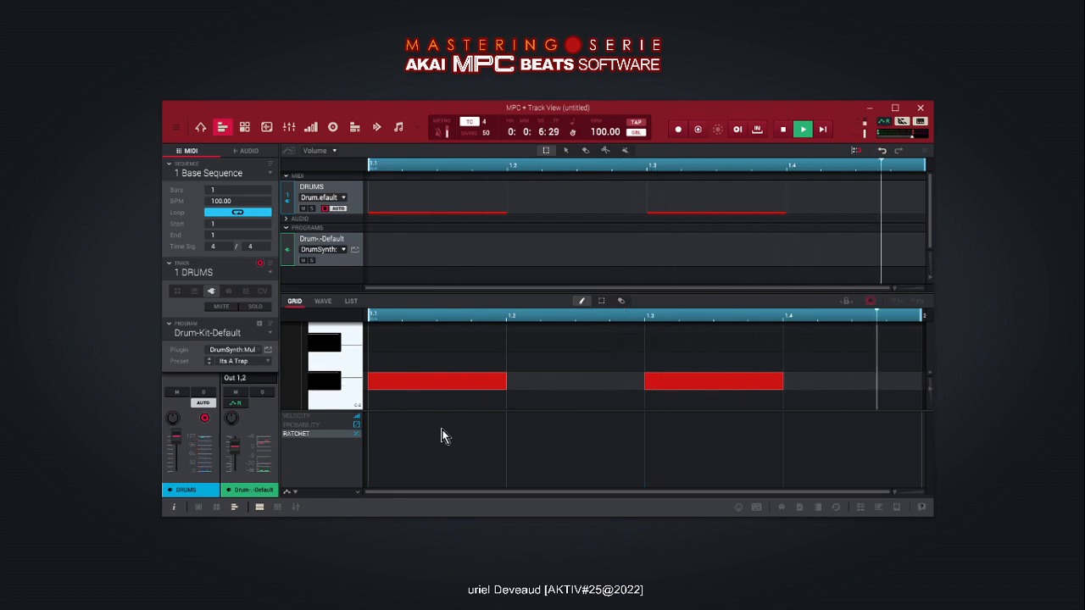
pyautogui.click(385, 384)
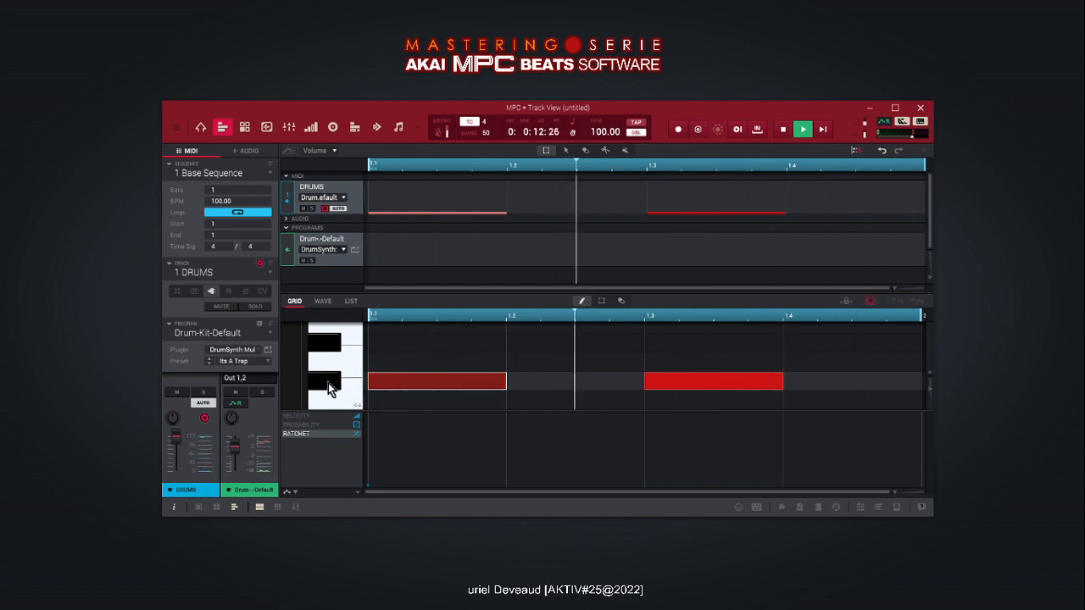
pyautogui.click(426, 351)
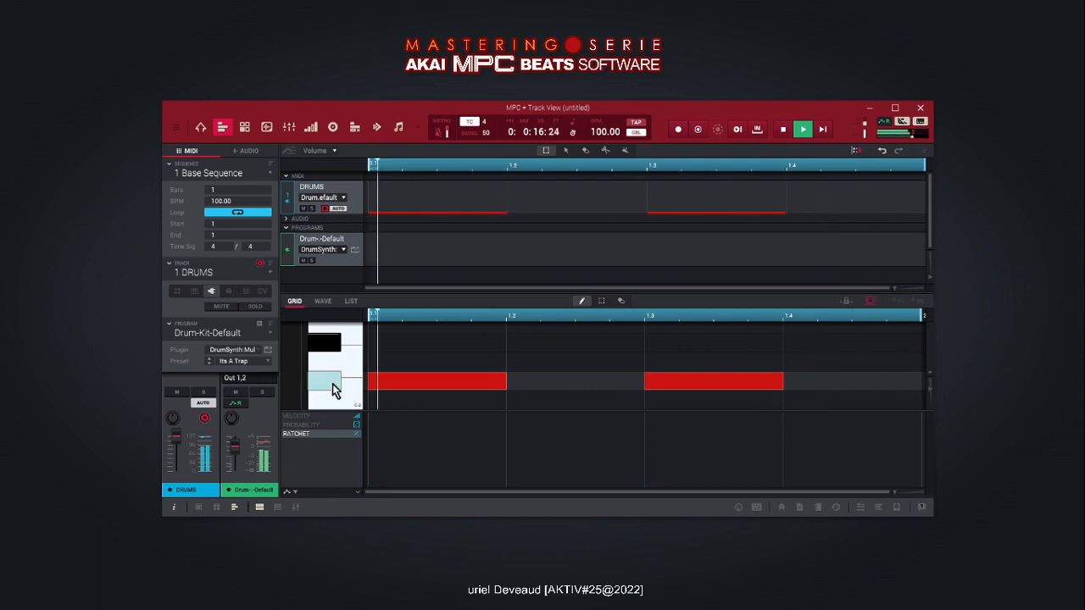
pyautogui.press('space')
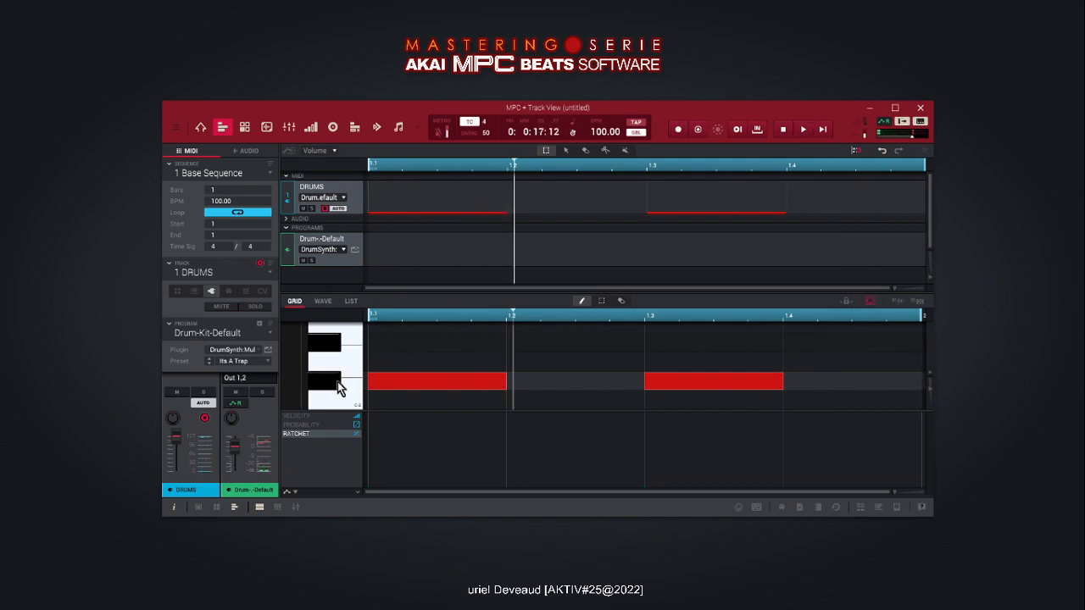
# - Select both notes in the row, raise their ratchet to four repeats, and audition the loop
pyautogui.click(317, 381)
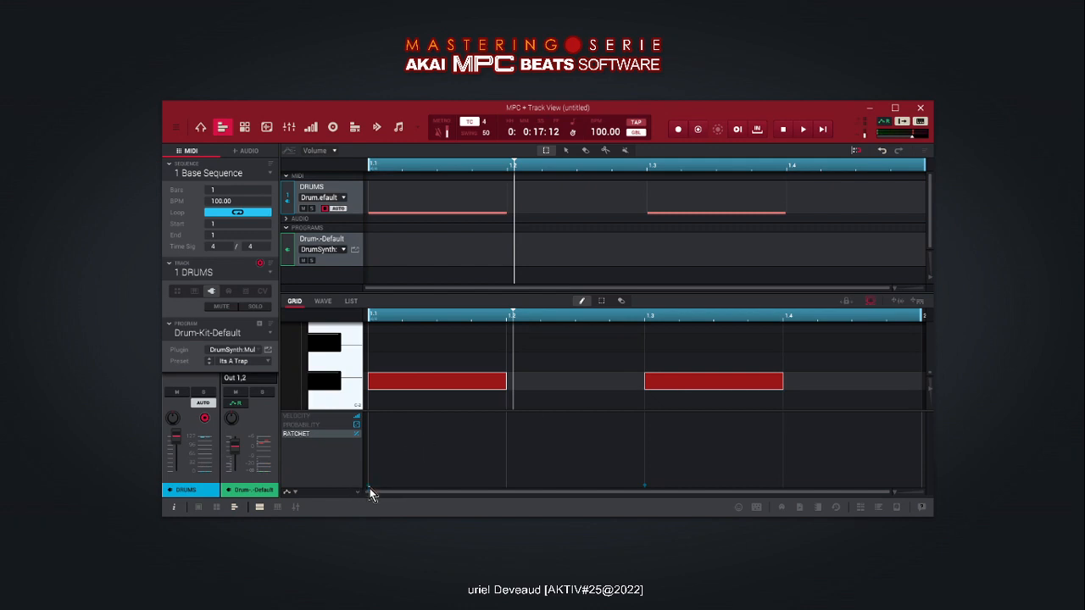
pyautogui.moveTo(368, 485); pyautogui.dragTo(370, 466)
pyautogui.moveTo(372, 459); pyautogui.dragTo(371, 459)
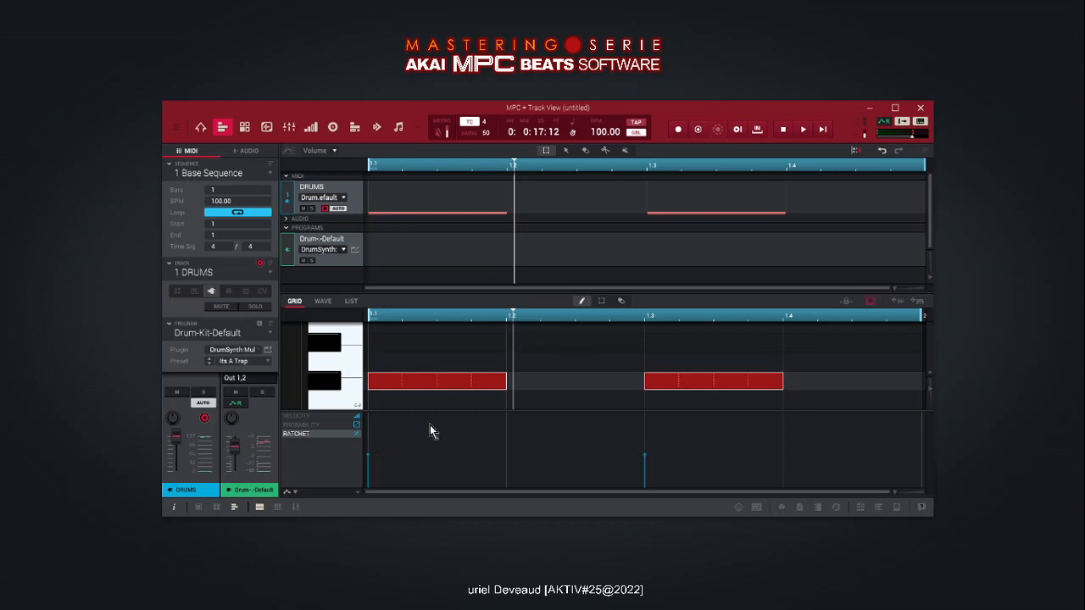
pyautogui.click(801, 131)
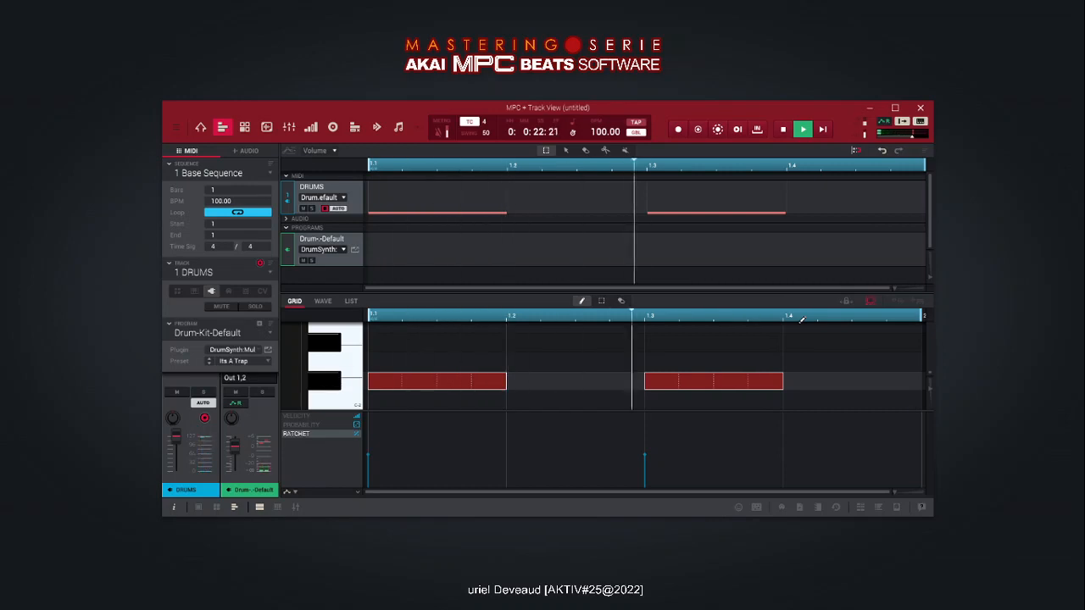
pyautogui.click(781, 129)
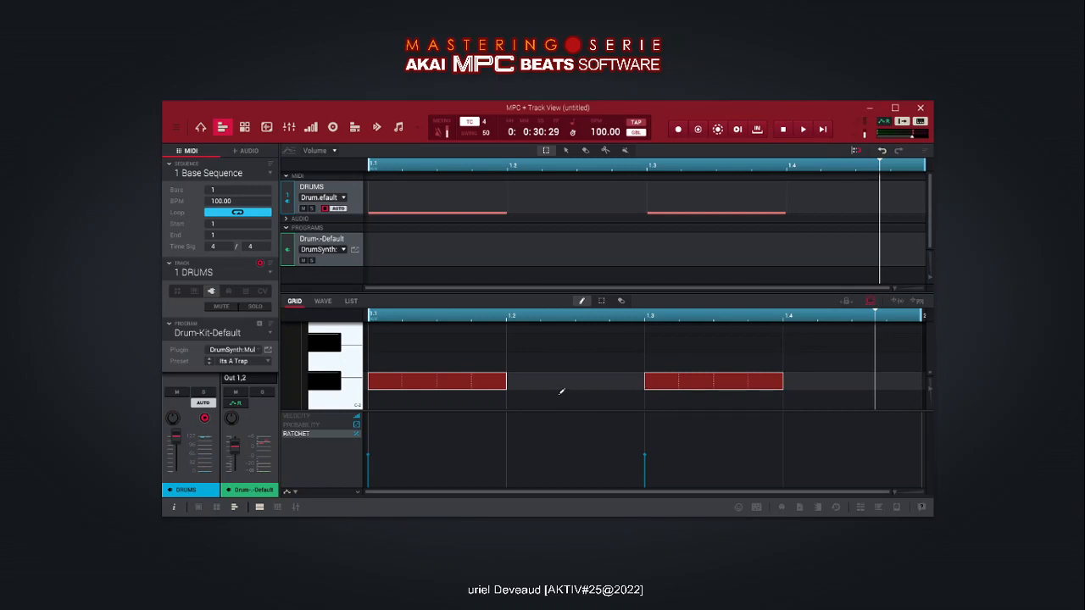
# - Lower the probability of both selected notes to a little over half the lane's height and audition the loop
pyautogui.click(315, 426)
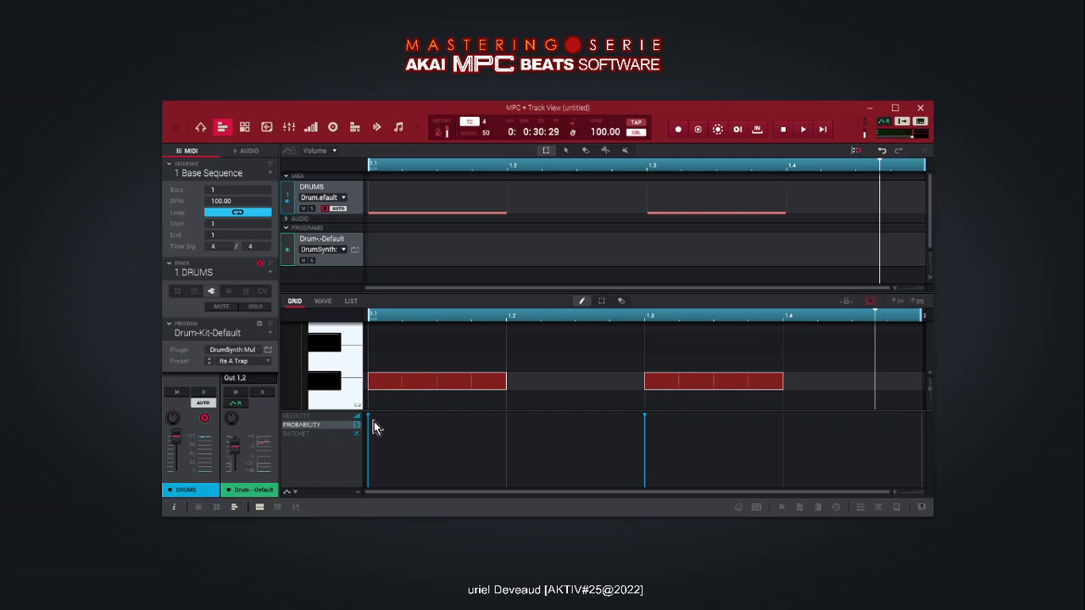
pyautogui.moveTo(370, 421)
pyautogui.moveTo(370, 420); pyautogui.dragTo(368, 443)
pyautogui.click(807, 129)
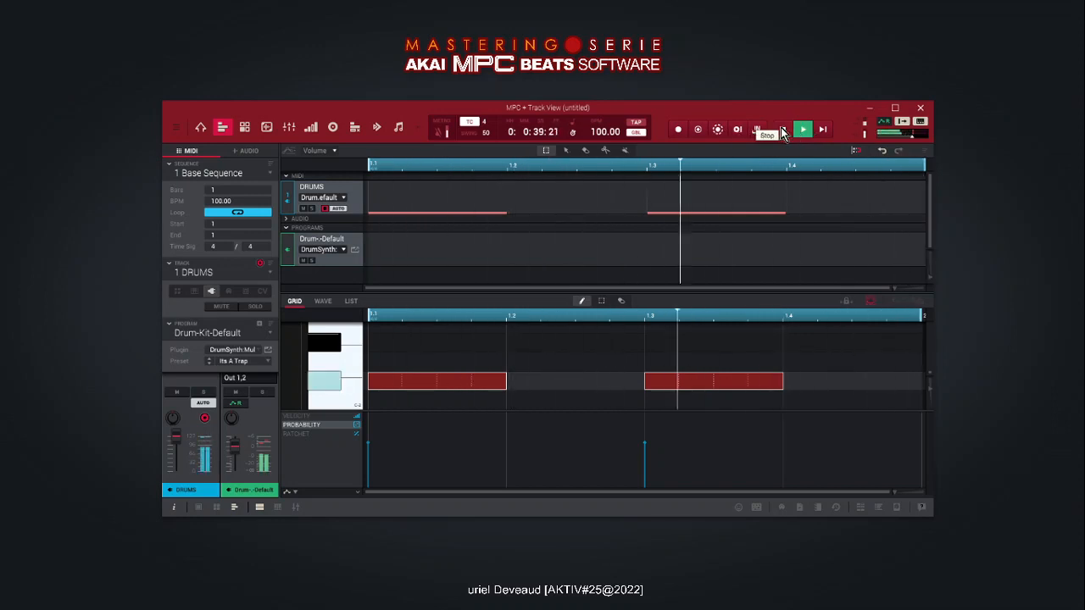
pyautogui.click(783, 131)
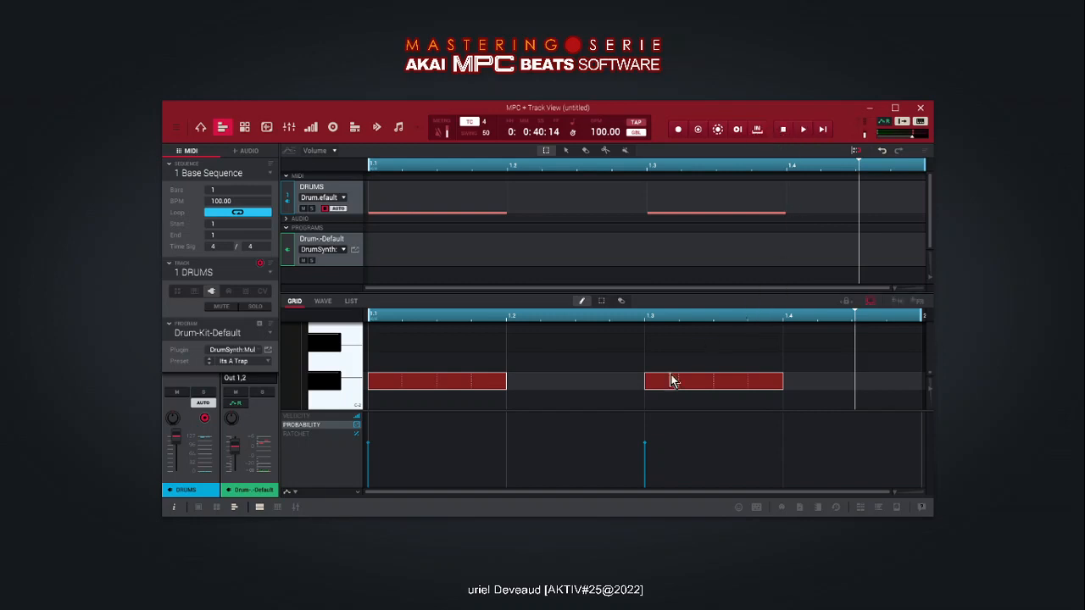